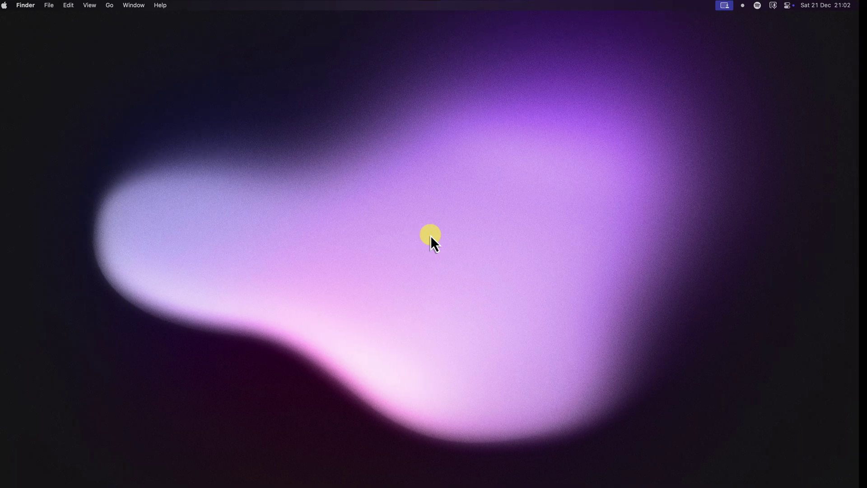
# Switch from the Finder desktop to the Arc browser showing Google Drive's My Drive
pyautogui.press('super+Tab')
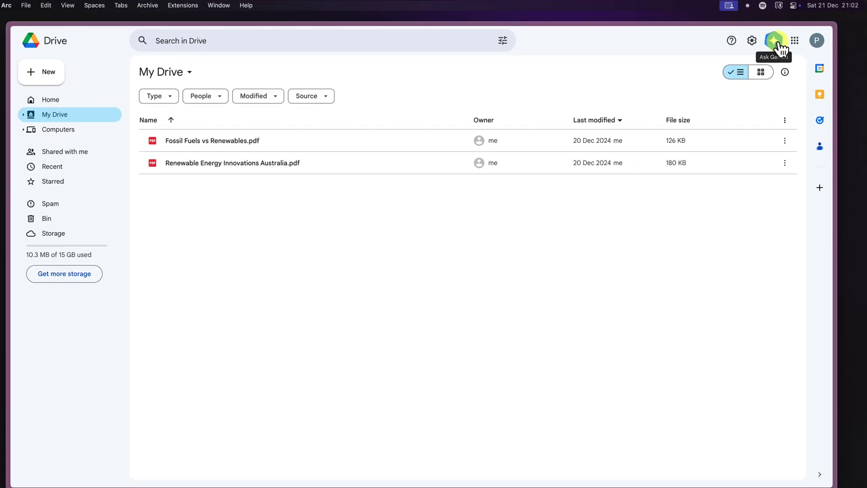
# Open and widen the Gemini panel, attach Renewable Energy Innovations Australia.pdf, then remove it
pyautogui.click(778, 43)
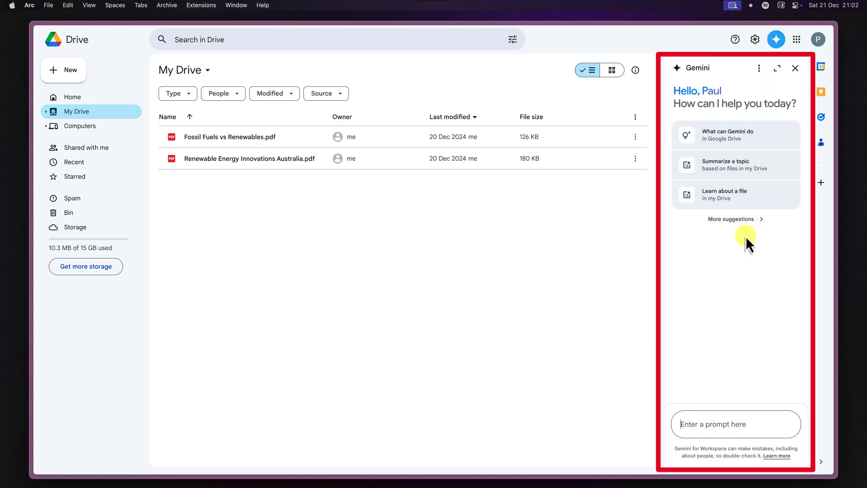
pyautogui.moveTo(660, 225); pyautogui.dragTo(523, 232)
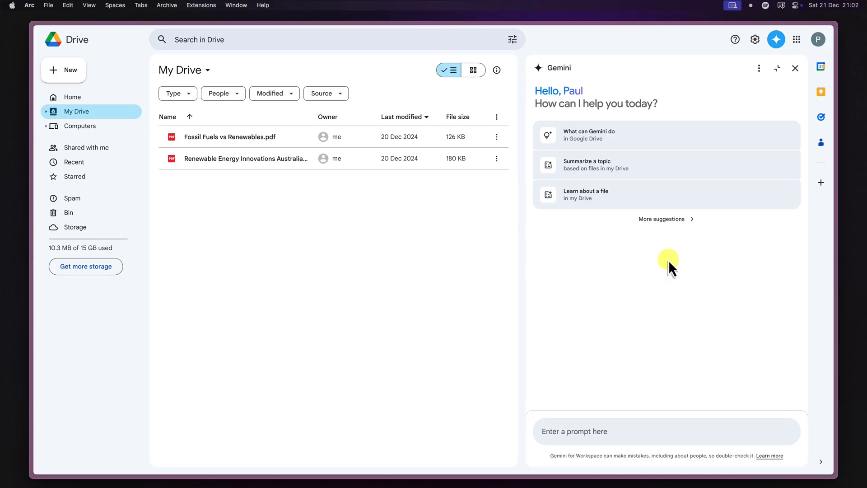
pyautogui.click(731, 431)
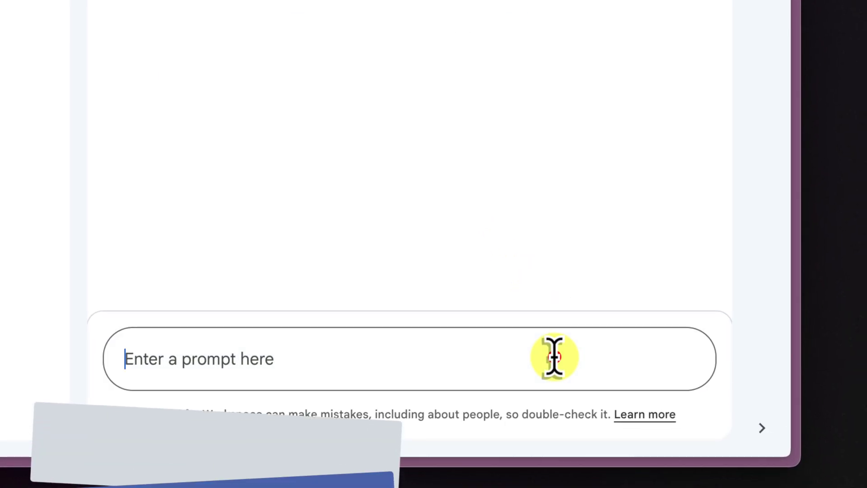
pyautogui.write('@')
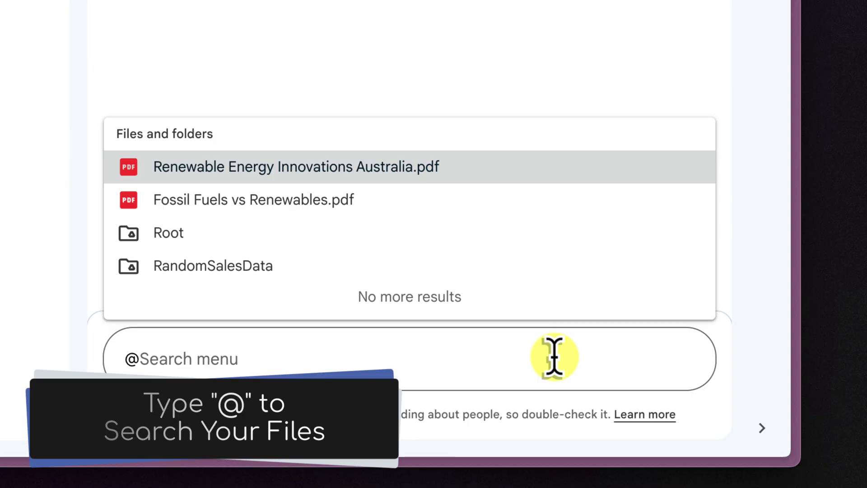
pyautogui.click(433, 168)
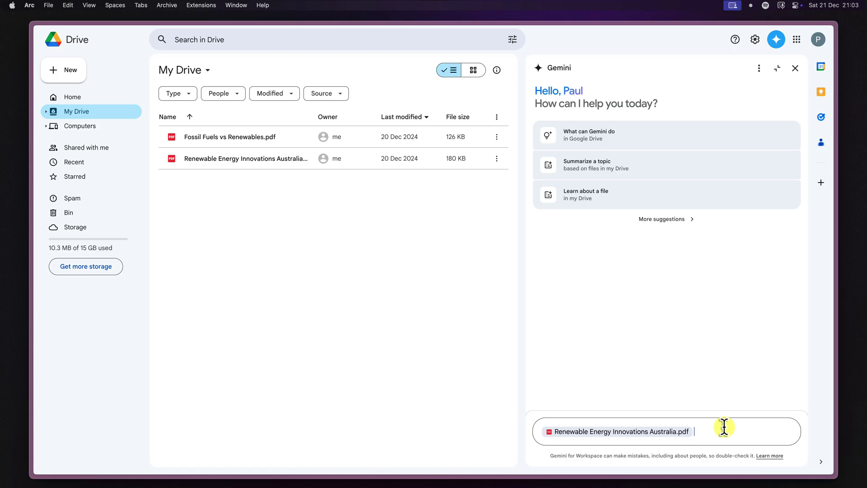
pyautogui.press('BackSpace')
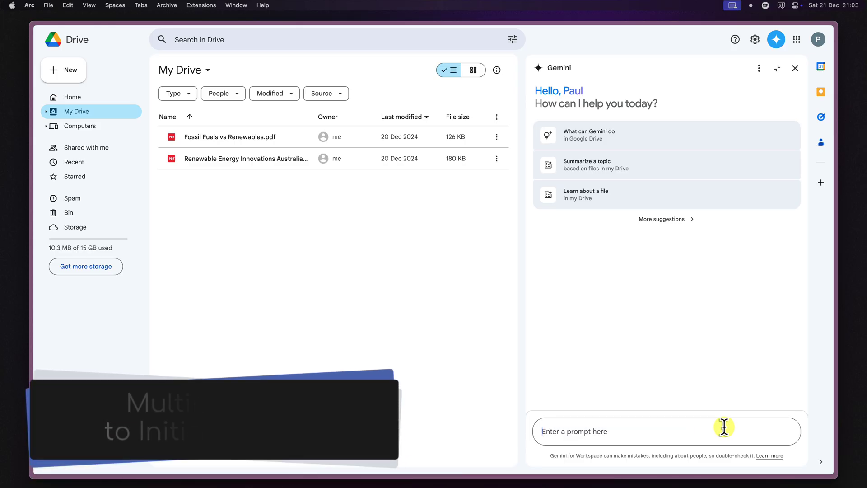
# Close the Gemini panel and use Summarise this file on Renewable Energy Innovations Australia.pdf
pyautogui.click(796, 69)
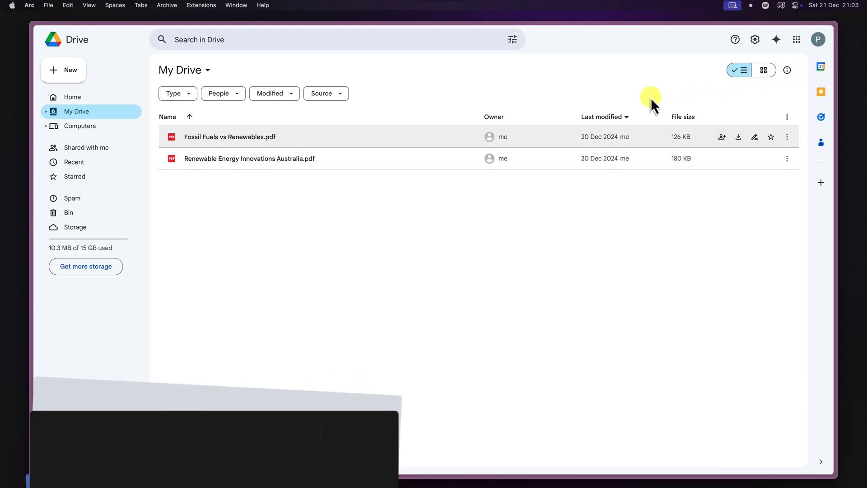
pyautogui.click(346, 153)
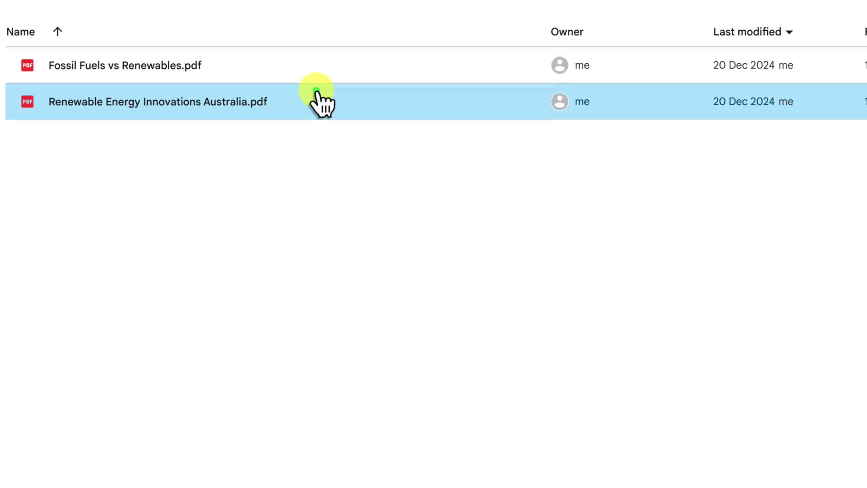
pyautogui.rightClick(317, 90)
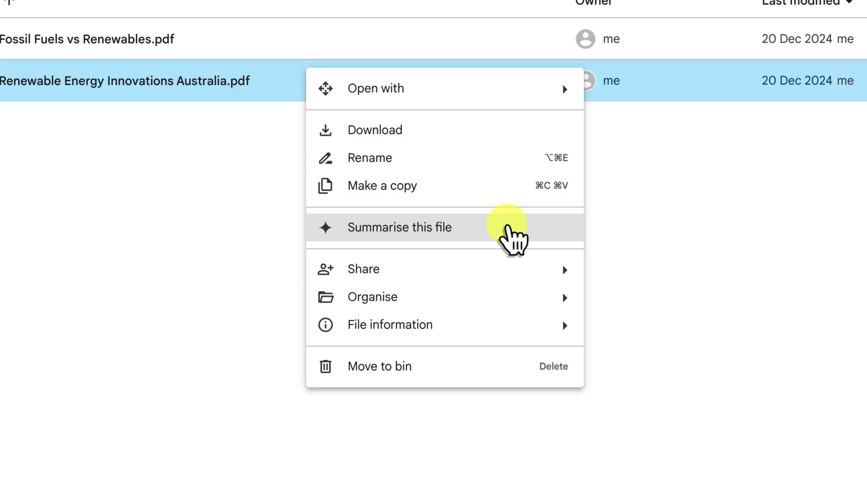
pyautogui.click(508, 228)
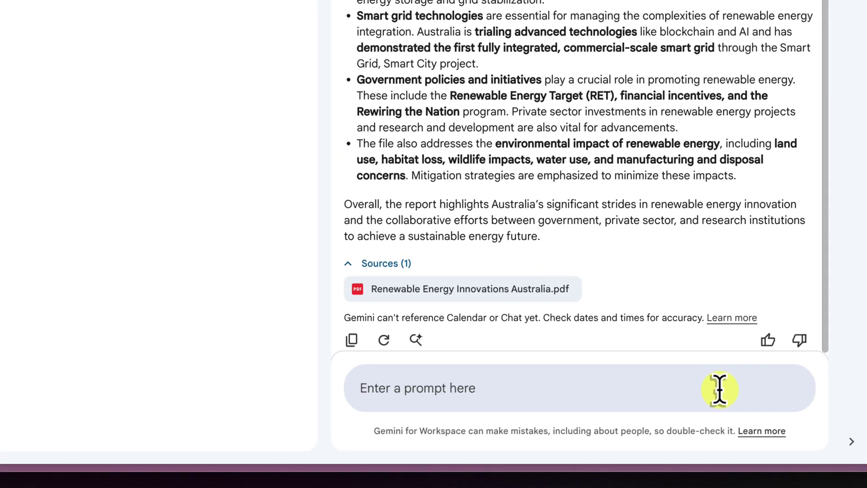
# Ask Gemini 'What are the main renewable energy sources discussed in the document?'
pyautogui.click(746, 432)
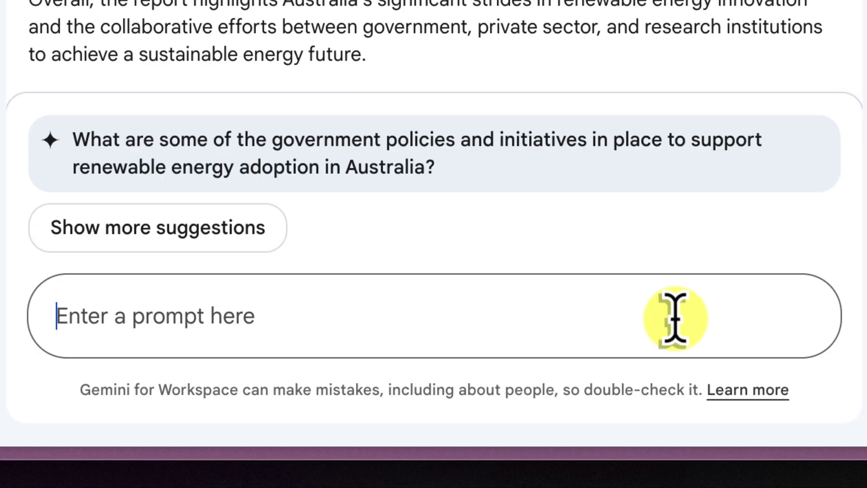
pyautogui.write('d0')
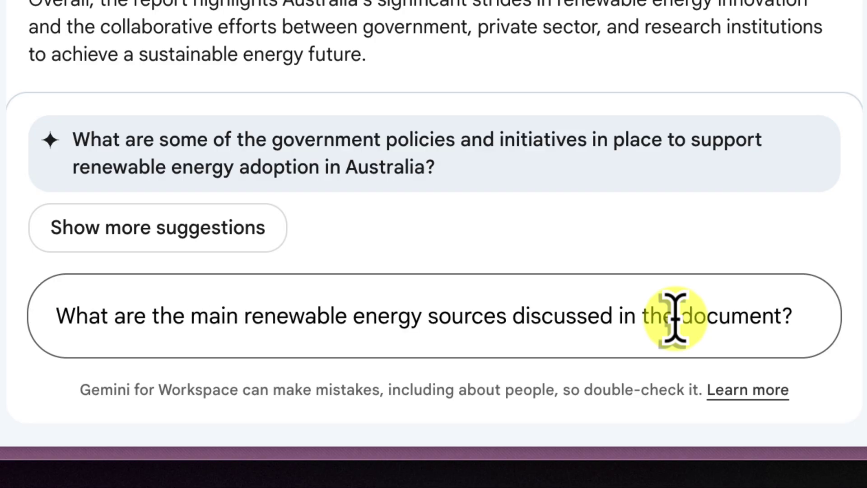
pyautogui.press('Return')
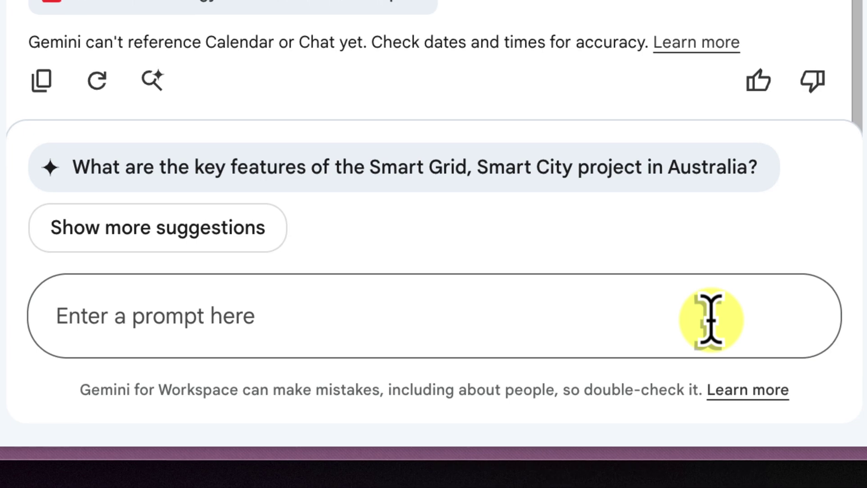
# Request a short report on the document, then 'Summarise the recent breakthroughs in Solar Energy'
pyautogui.click(710, 320)
pyautogui.write('d')
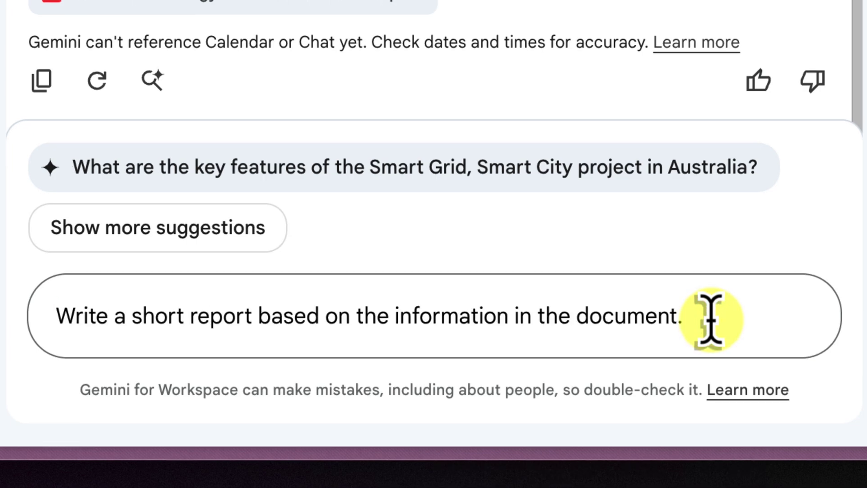
pyautogui.press('Return')
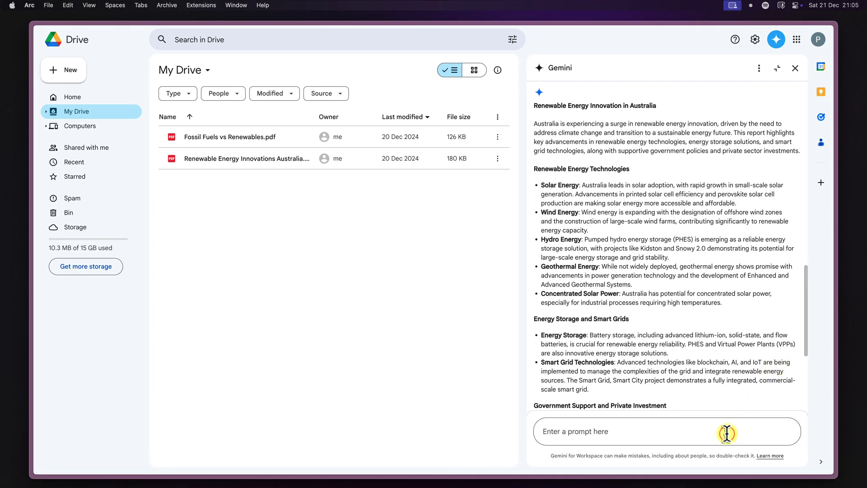
pyautogui.write('Summarise the recent breakthroughs in Solar Energy.')
pyautogui.press('Return')
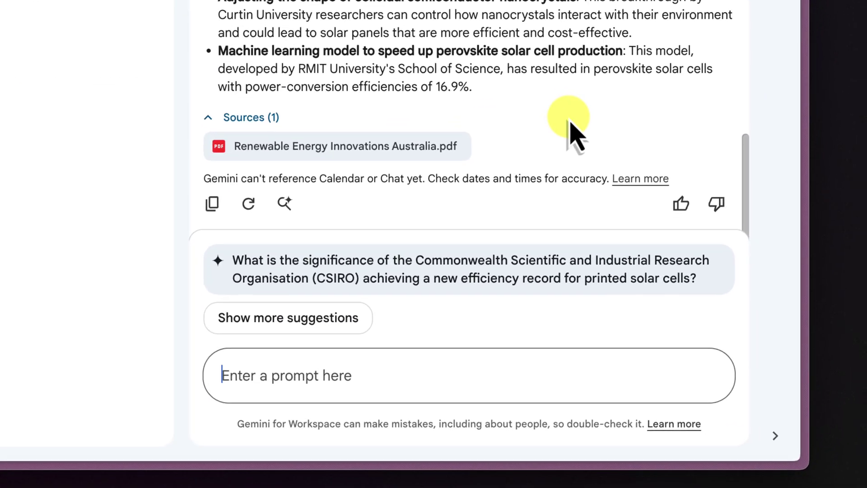
pyautogui.click(544, 364)
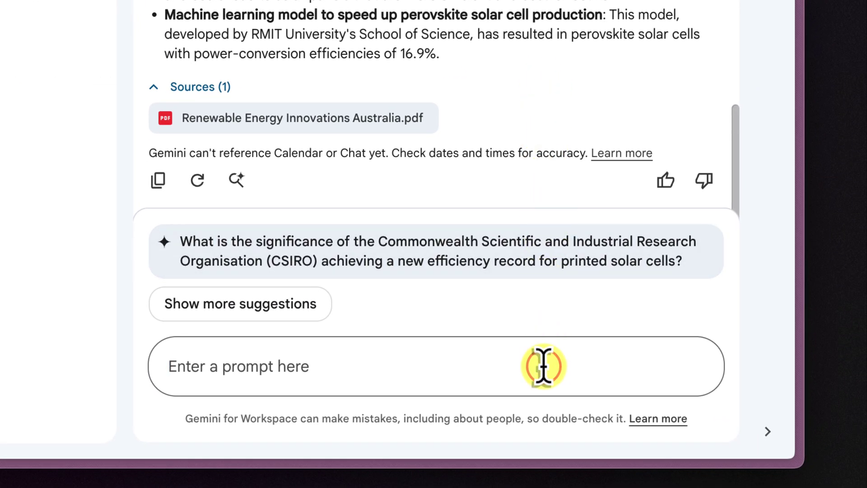
pyautogui.write('@')
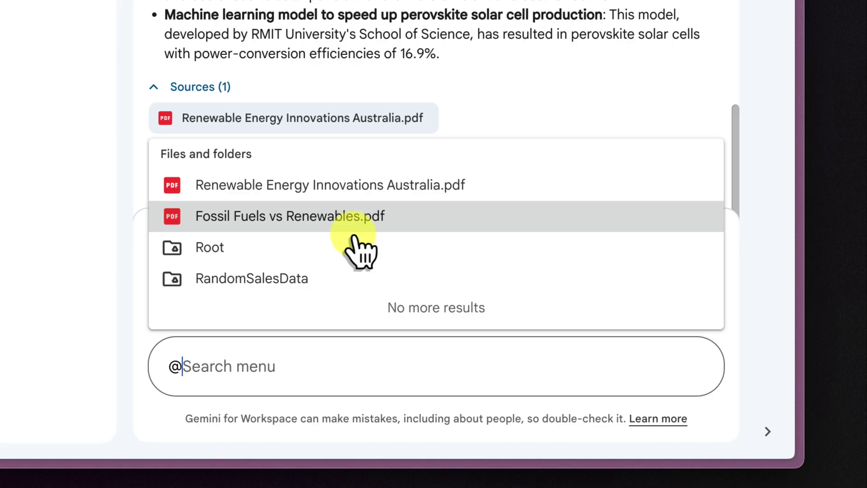
pyautogui.press('BackSpace')
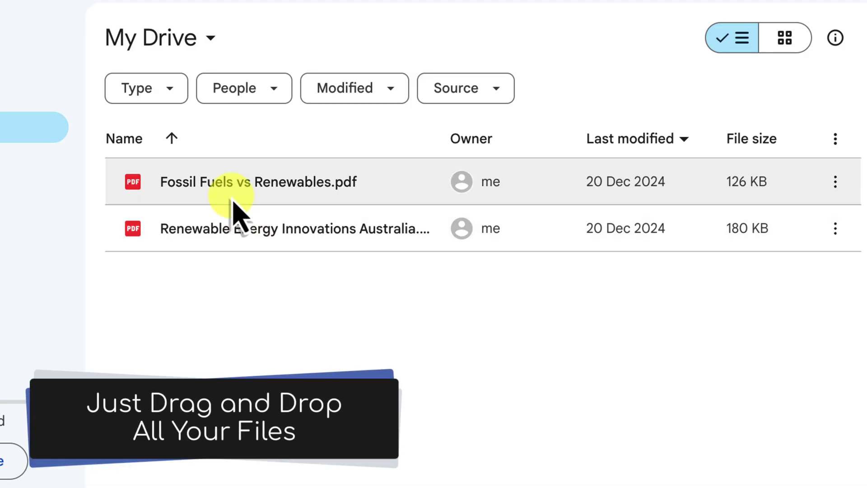
# Have Gemini summarise both selected PDFs together, then switch to the iPhone Mirroring desktop
pyautogui.moveTo(226, 279); pyautogui.dragTo(385, 204)
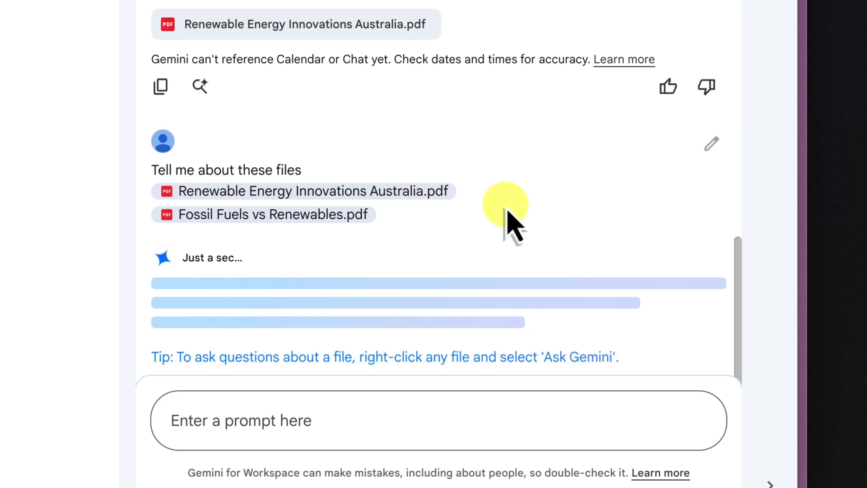
pyautogui.scroll(-5, 510, 216)
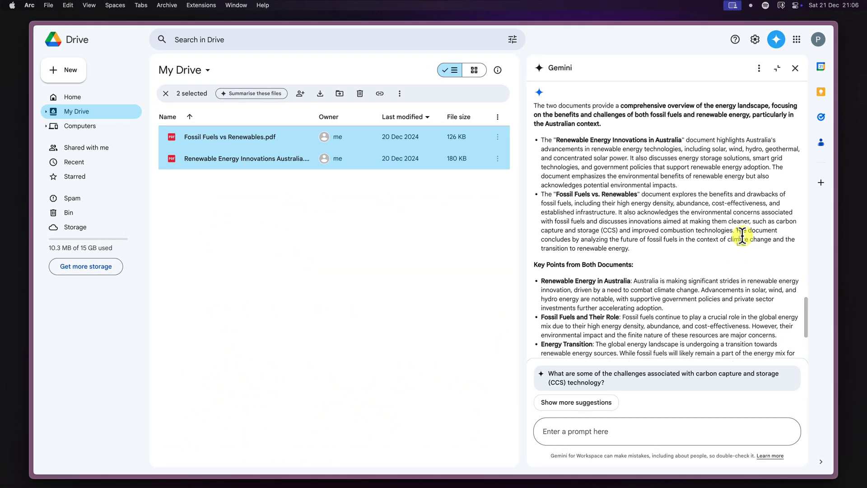
pyautogui.scroll(-3, 742, 236)
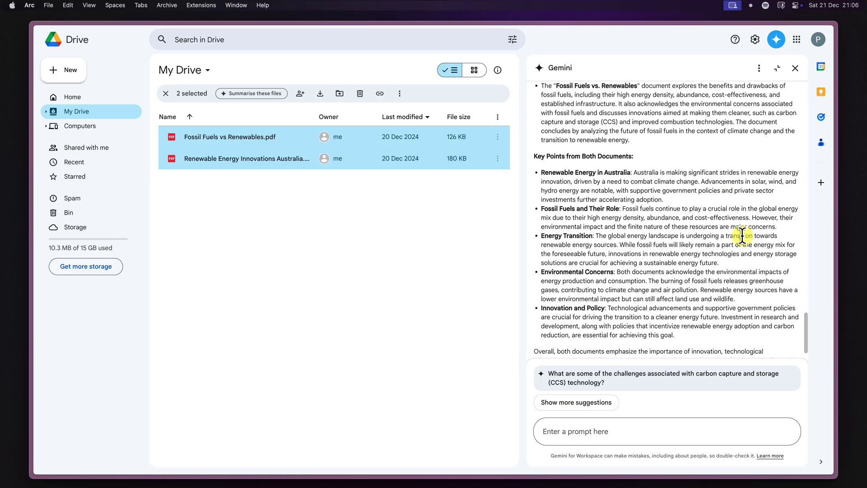
pyautogui.moveTo(805, 317); pyautogui.dragTo(796, 301)
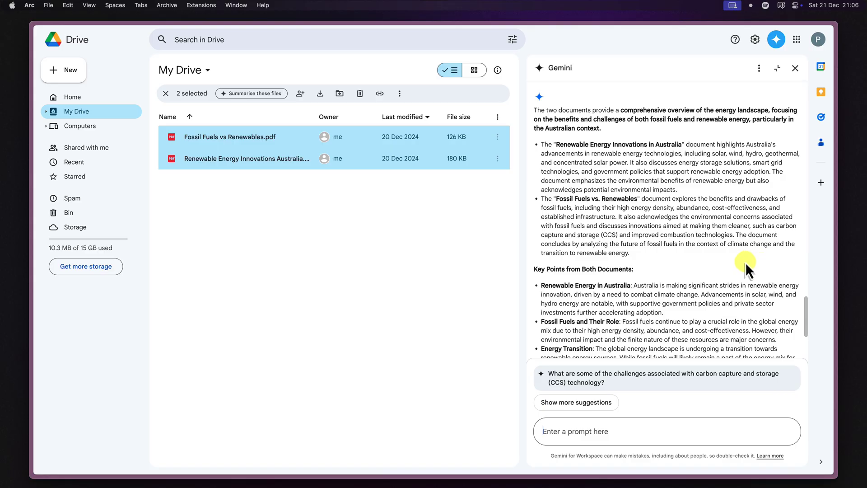
pyautogui.click(283, 218)
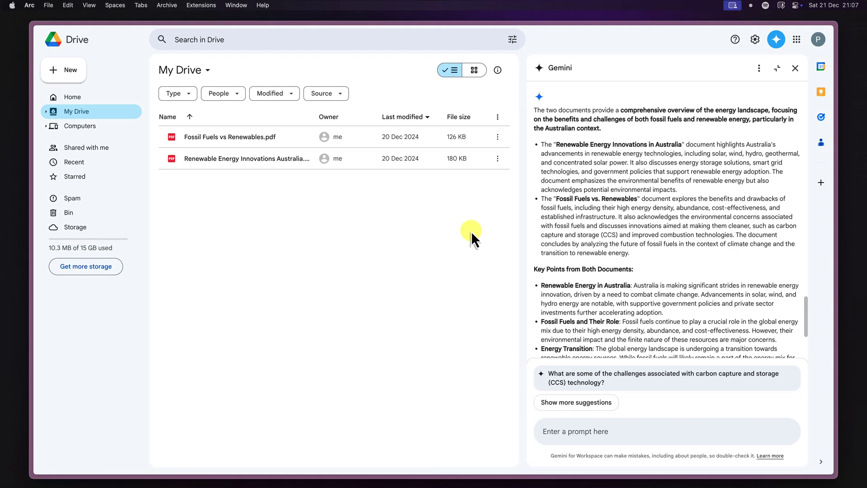
pyautogui.hotkey('ctrl', 'Left')
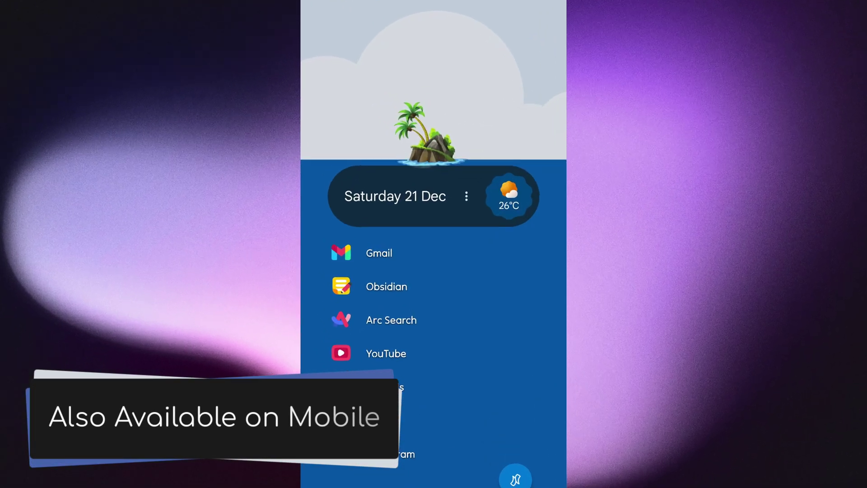
# In the phone's Gemini app, open Extensions and scroll to the enabled Google Workspace card
pyautogui.click(449, 251)
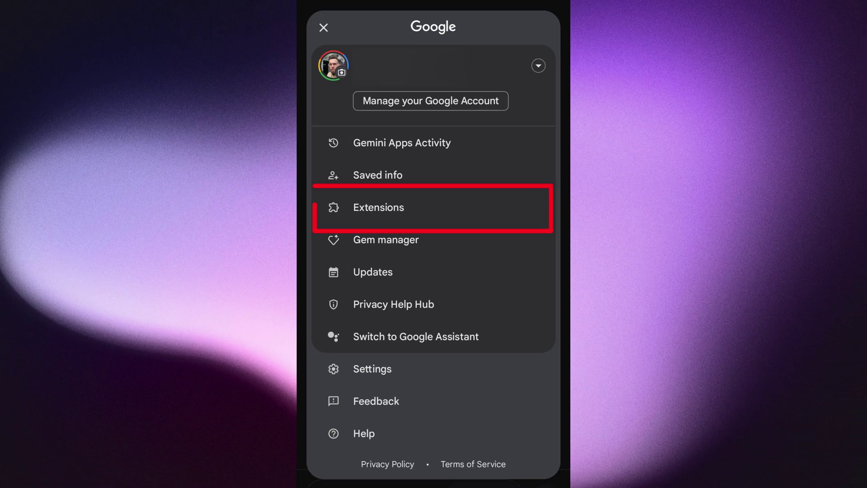
pyautogui.click(413, 207)
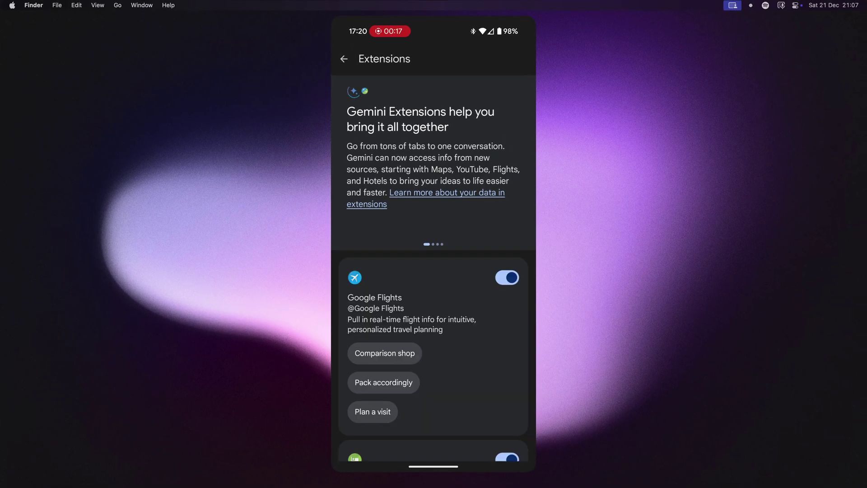
pyautogui.scroll(-10, 495, 274)
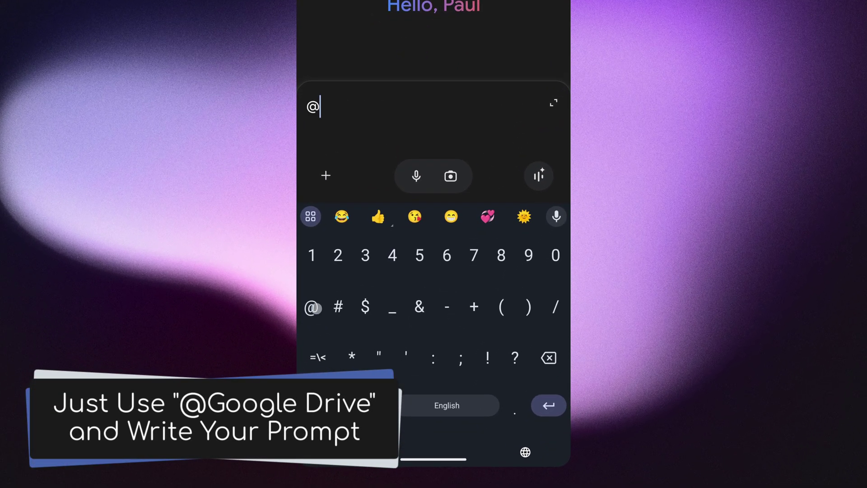
pyautogui.write('iv')
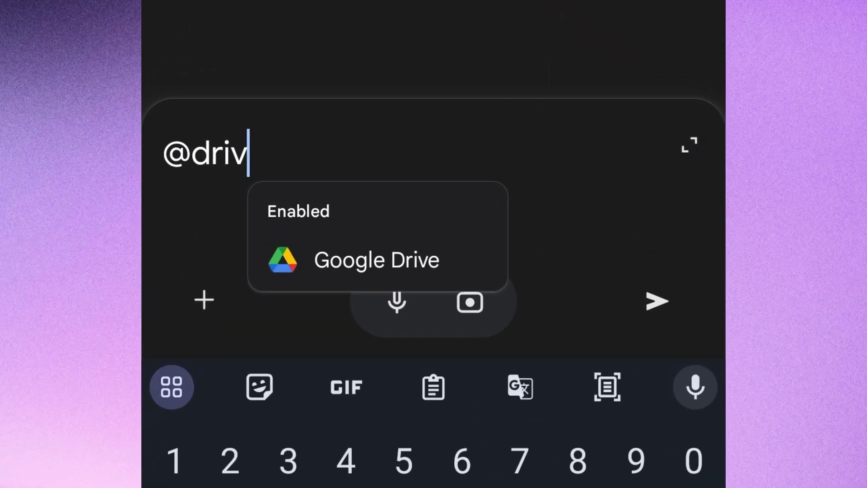
pyautogui.click(428, 258)
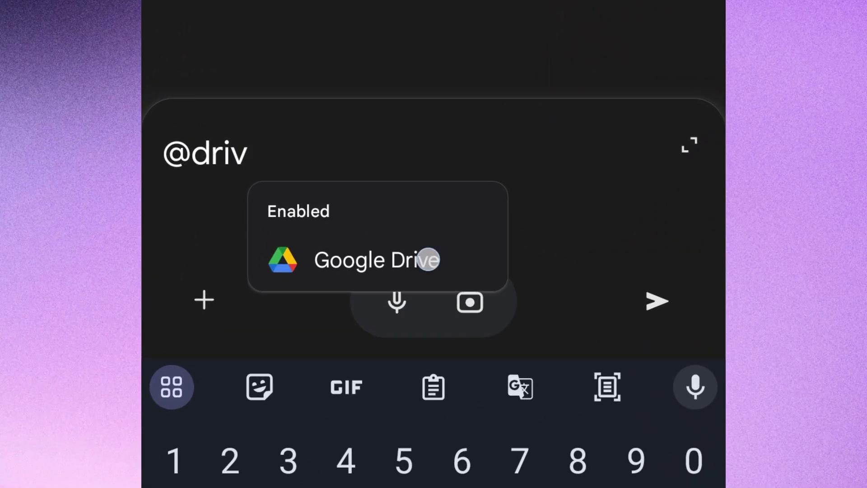